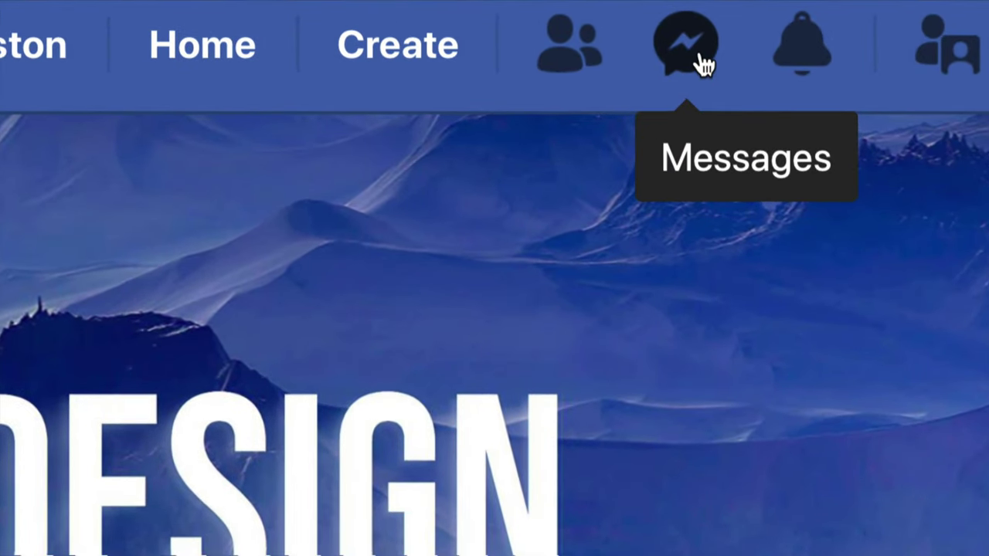
Open the most recent Messenger conversation and send the desktop images TECH&DESIGN.jpg and TECH&DESIGN2.jpg together.
left_click(702, 62)
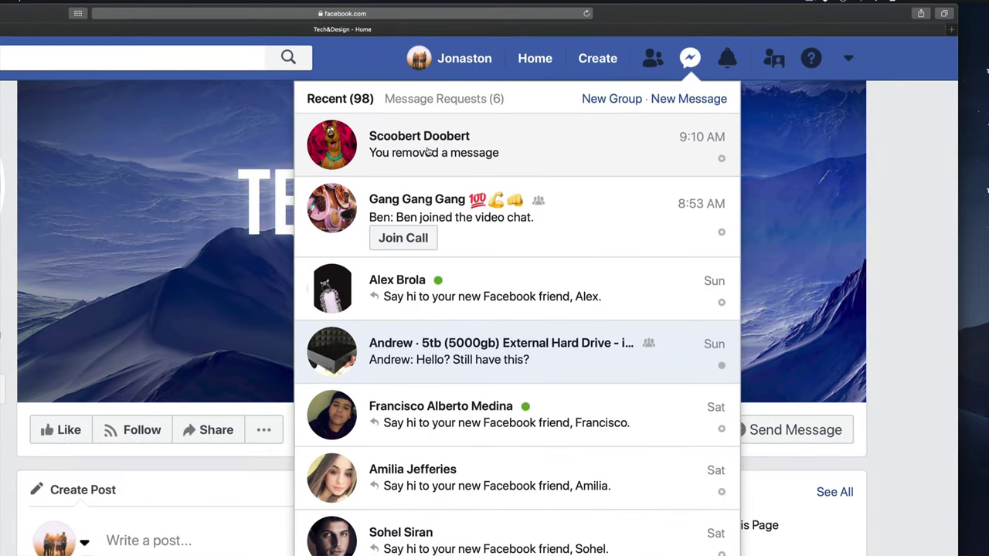
left_click(427, 153)
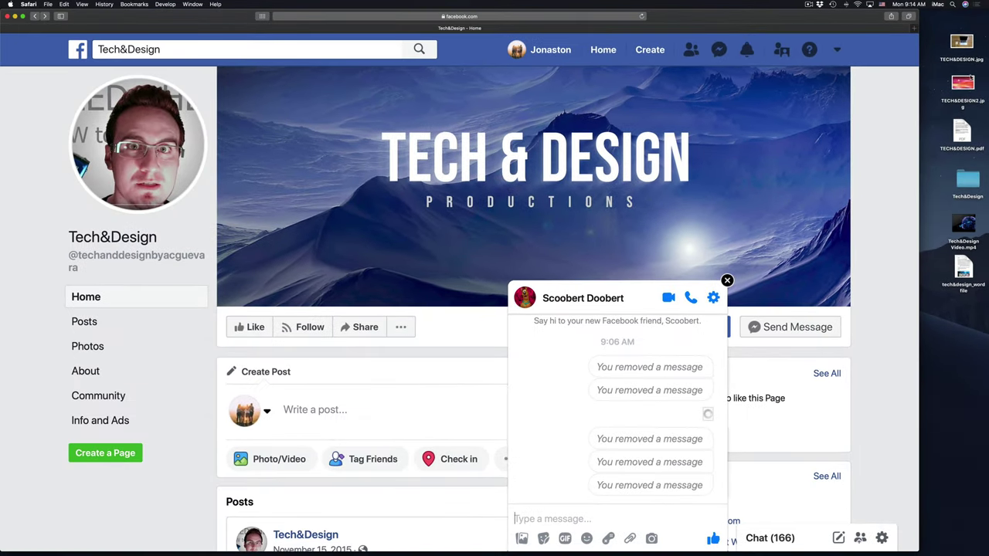
left_click(963, 46)
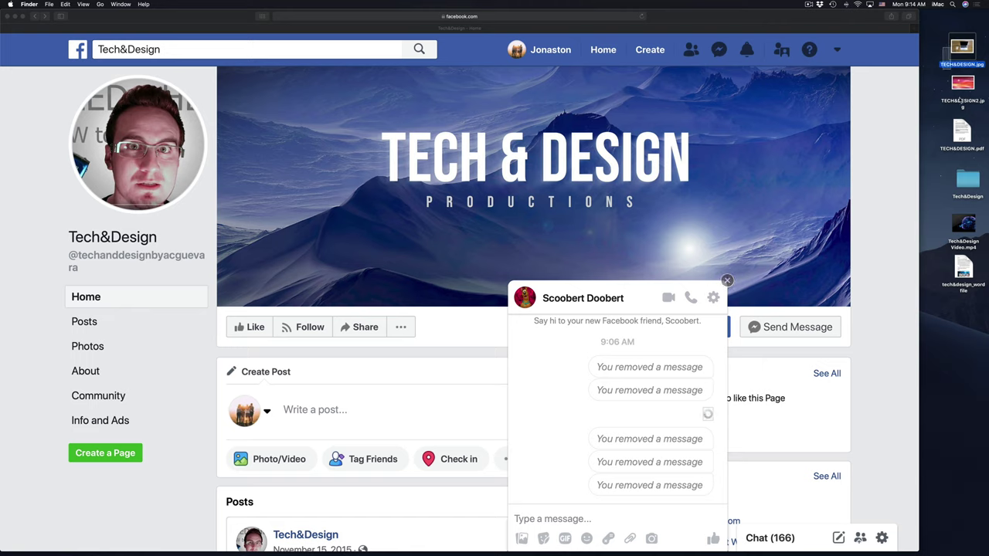
key("shift+Down")
key("shift+Down")
key("shift+Up")
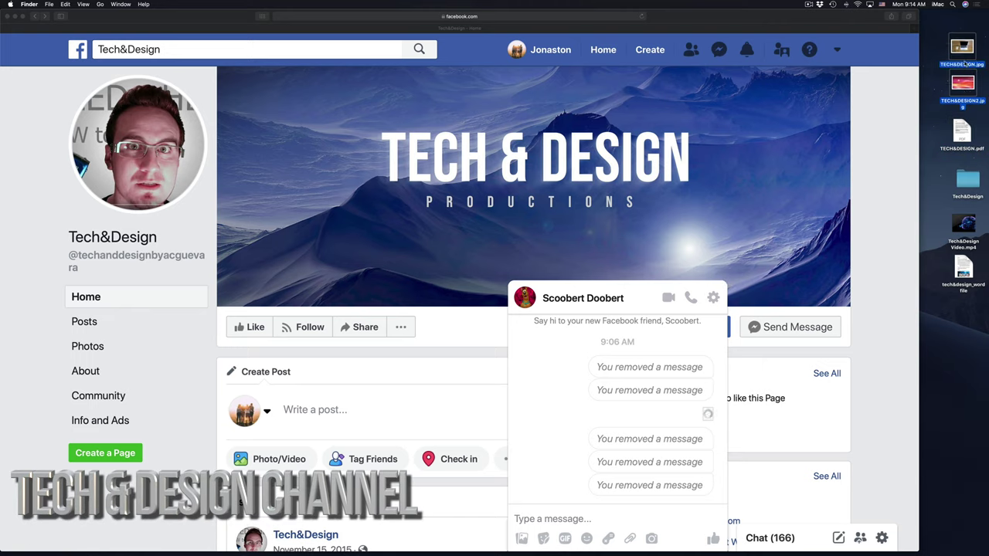
left_click_drag(964, 48, 616, 370)
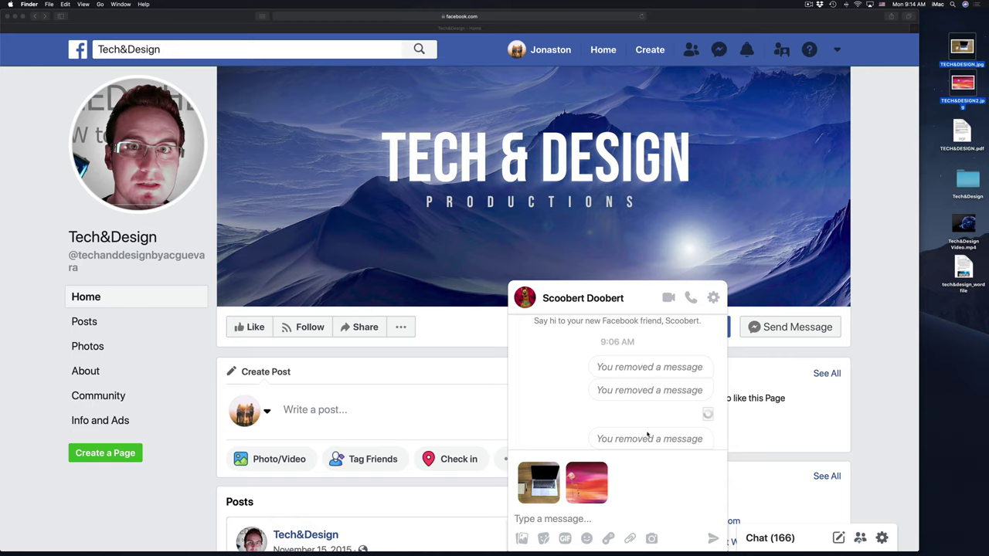
left_click(655, 468)
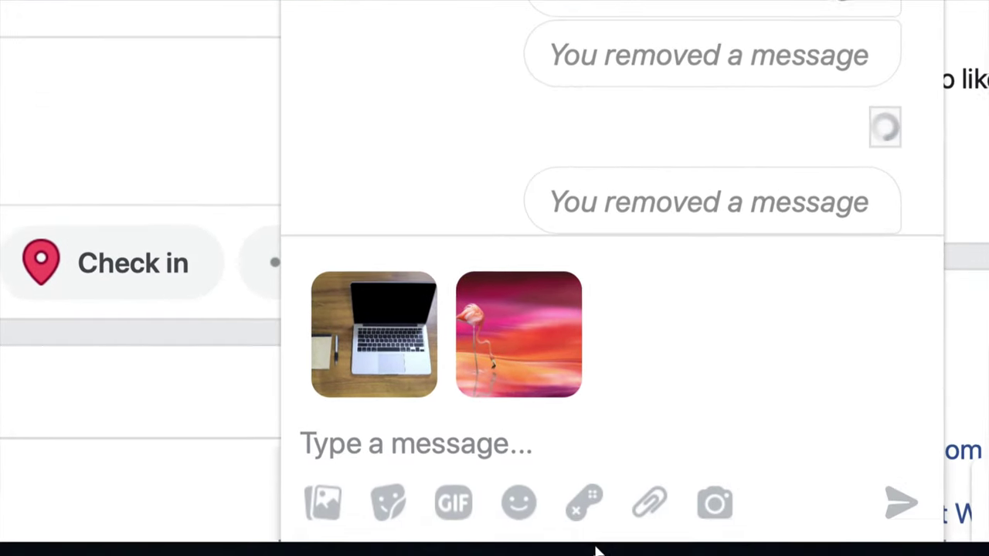
mouse_move(704, 537)
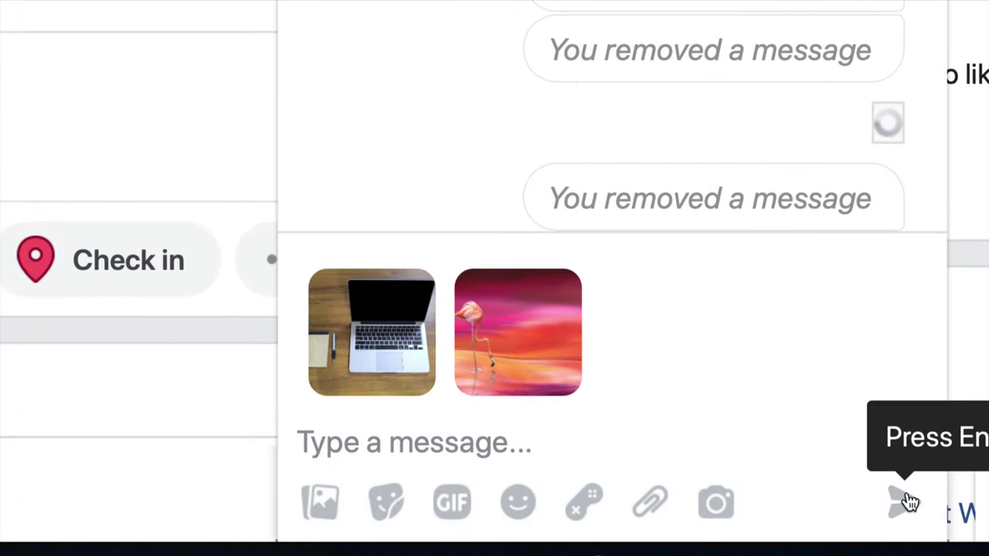
left_click(900, 507)
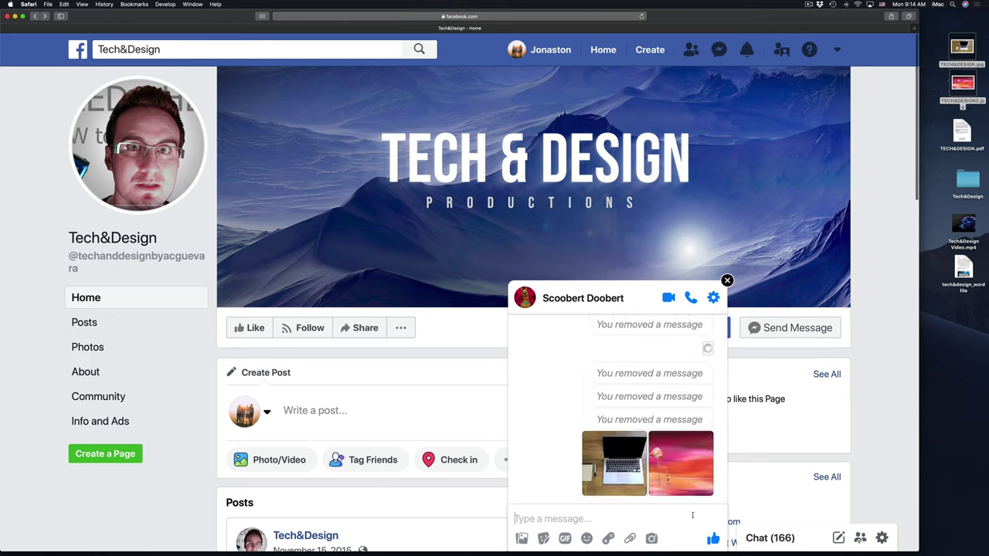
mouse_move(614, 441)
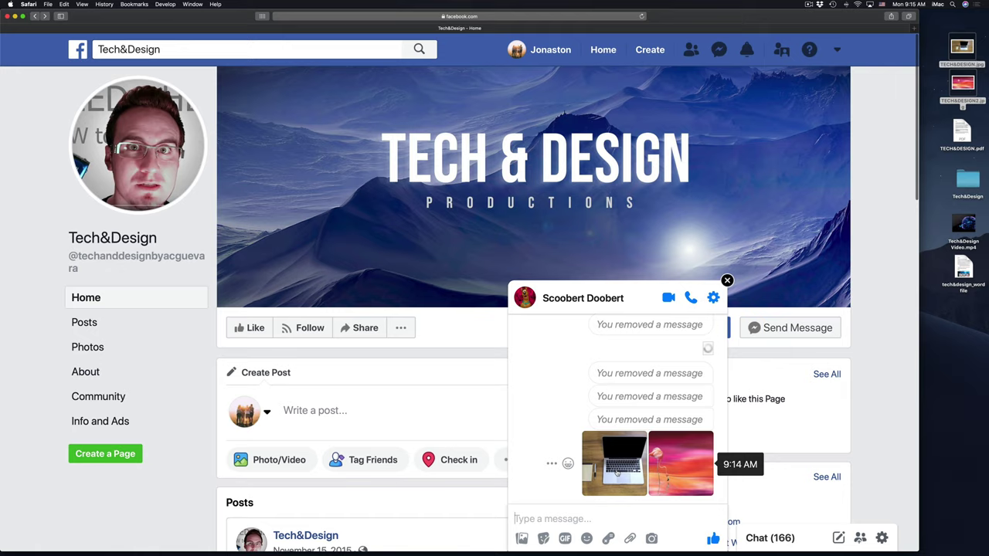
Send the desktop file TECH&DESIGN.pdf as an attachment in the open chat.
left_click(973, 139)
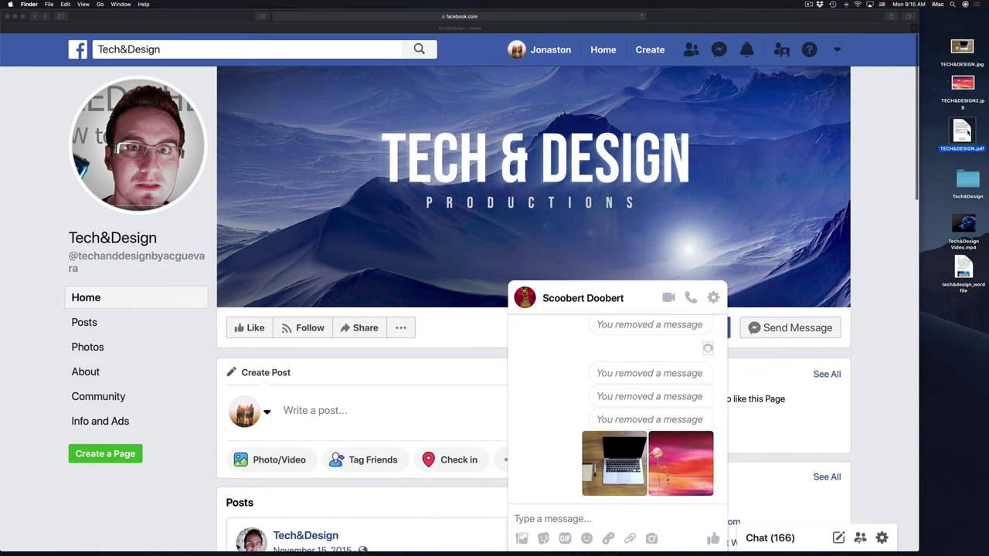
left_click_drag(969, 134, 621, 393)
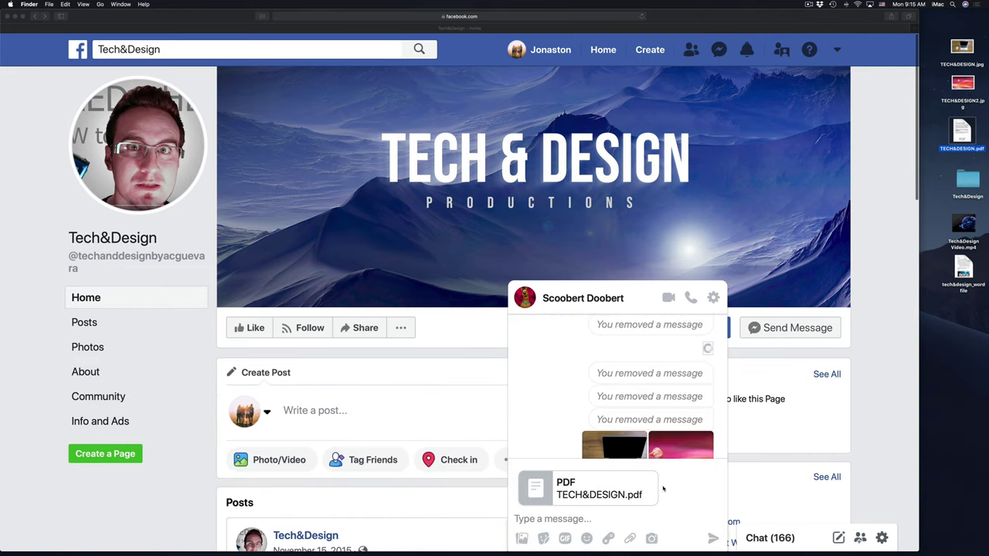
left_click(713, 538)
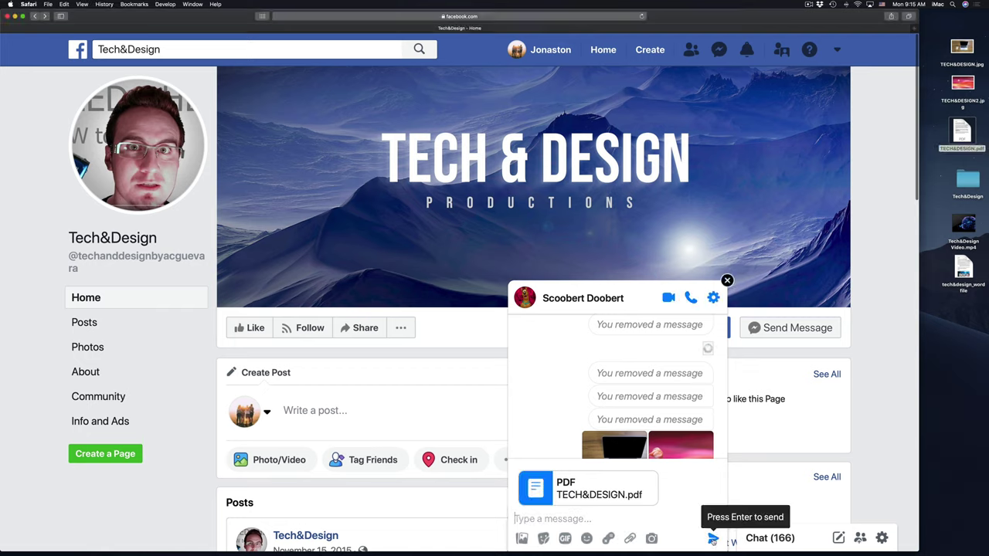
left_click(713, 539)
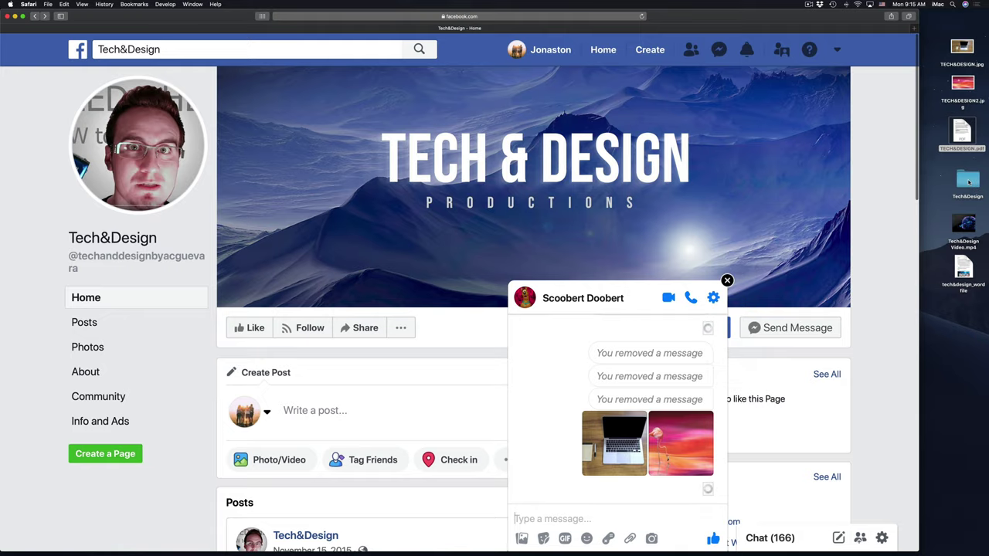
Try to send the uncompressed Tech&Design folder from the desktop in the open chat.
left_click(968, 182)
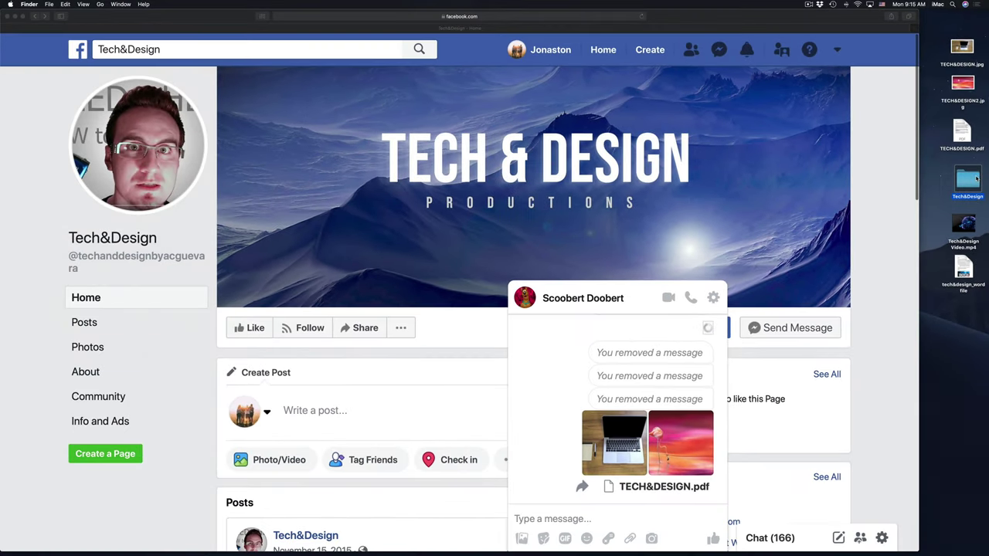
left_click_drag(976, 179, 596, 377)
left_click(669, 487)
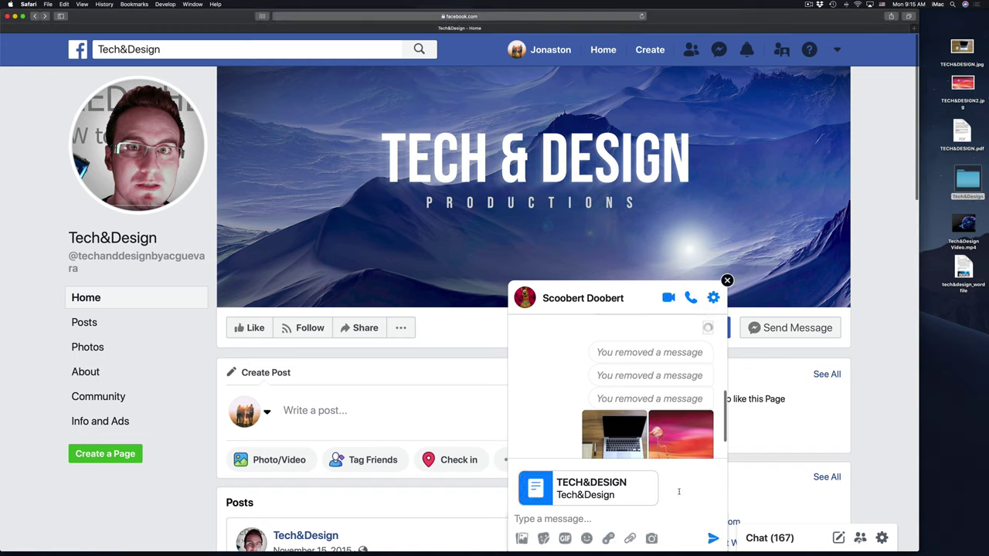
left_click(712, 538)
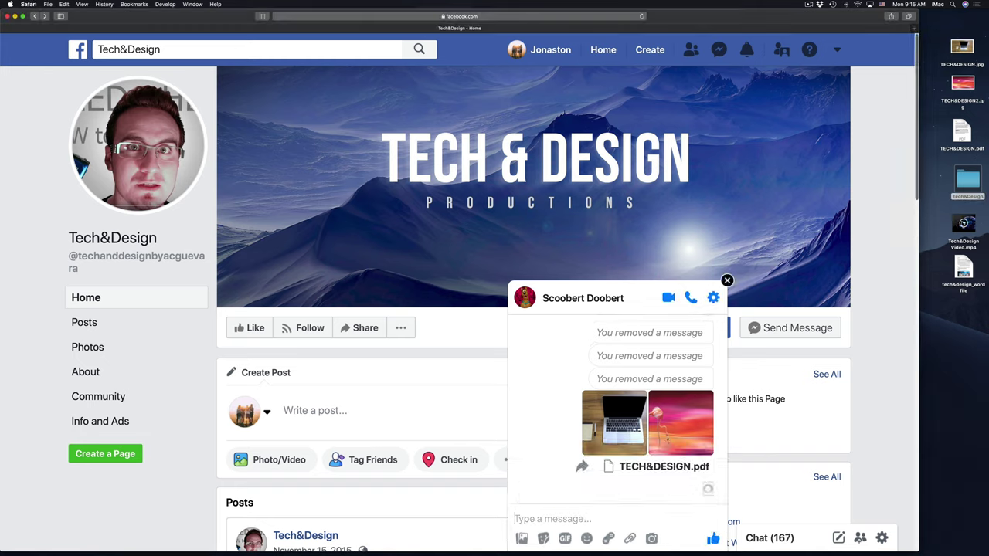
Send Tech&Design Video.mp4 and the tech&design_word file document from the desktop as two separate chat messages.
left_click_drag(964, 225, 662, 437)
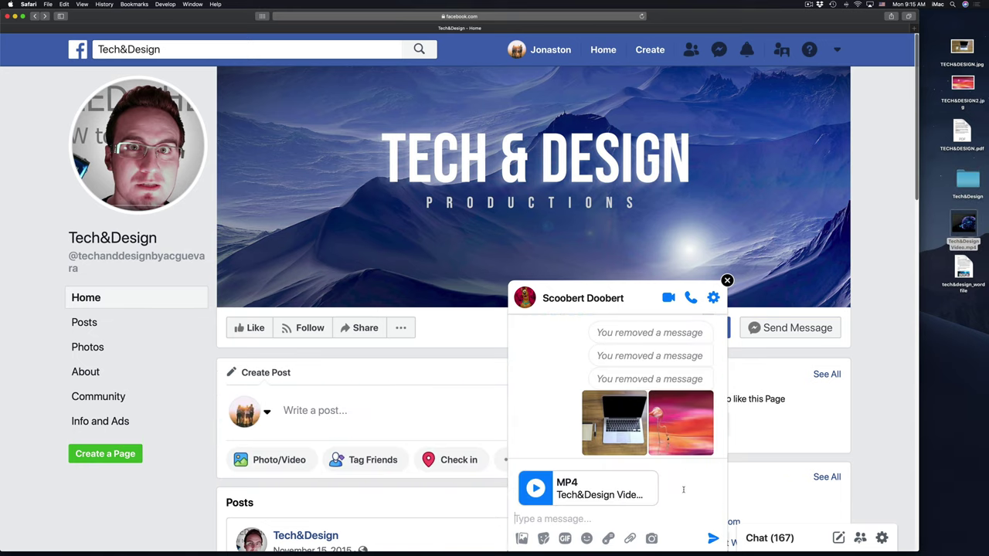
left_click(713, 539)
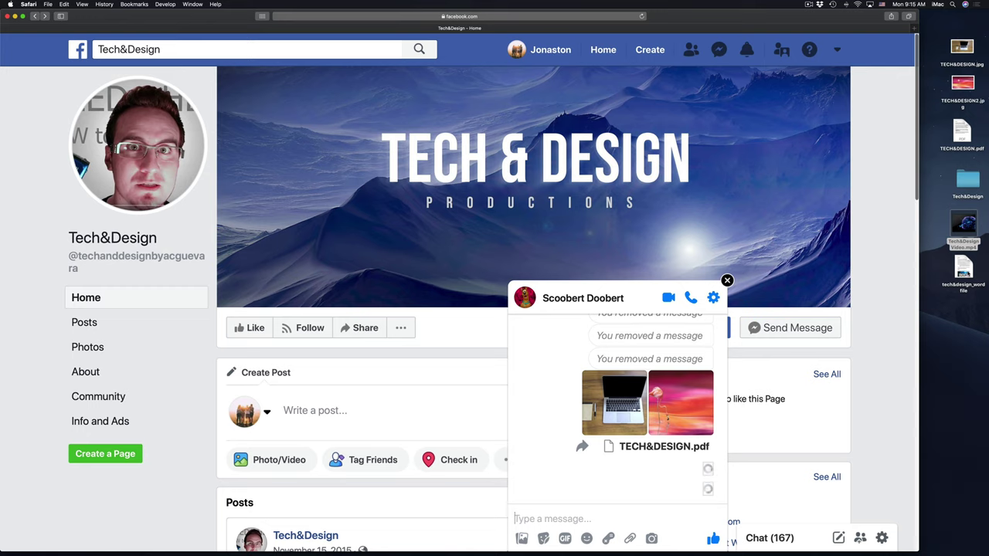
left_click_drag(963, 269, 622, 391)
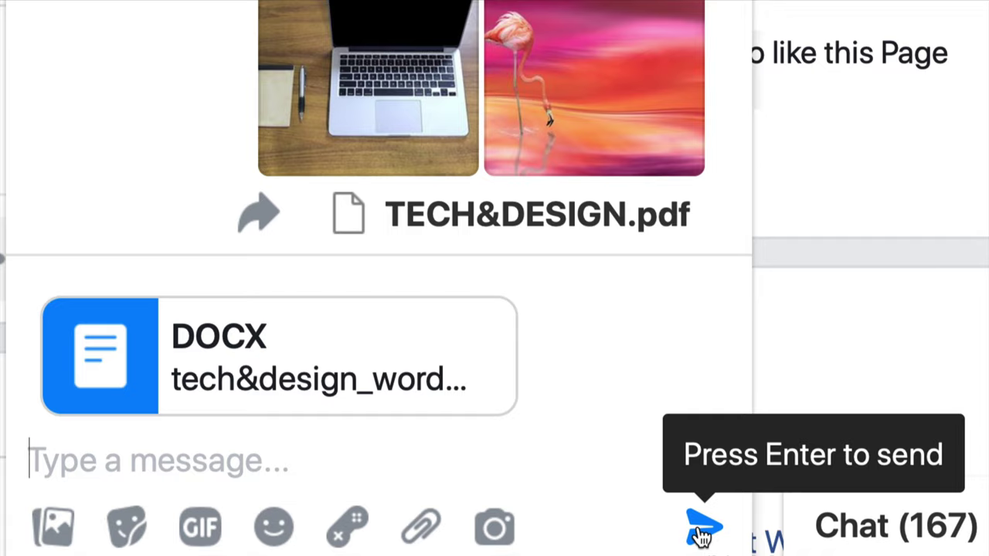
left_click(702, 530)
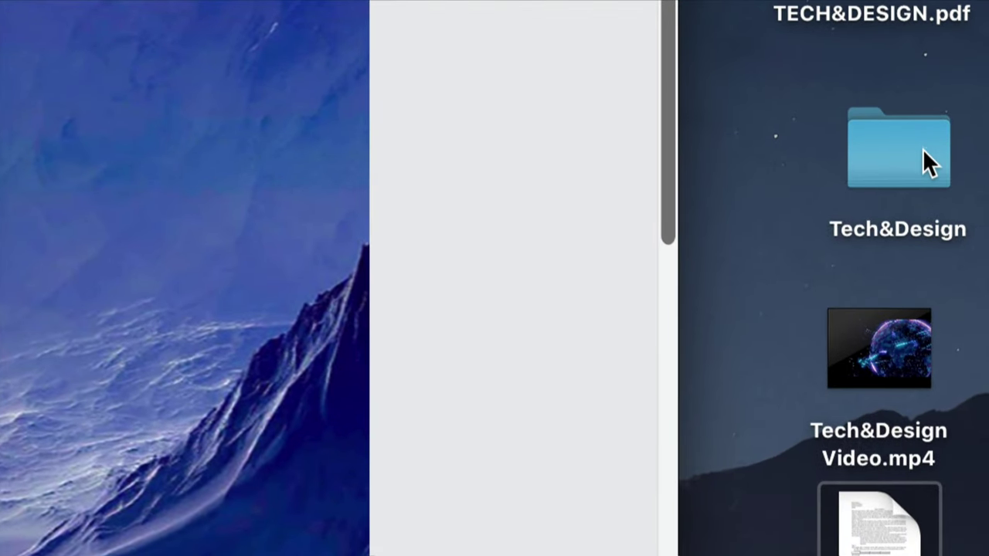
Compress the Tech&Design folder on the desktop into a ZIP archive.
left_click(924, 148)
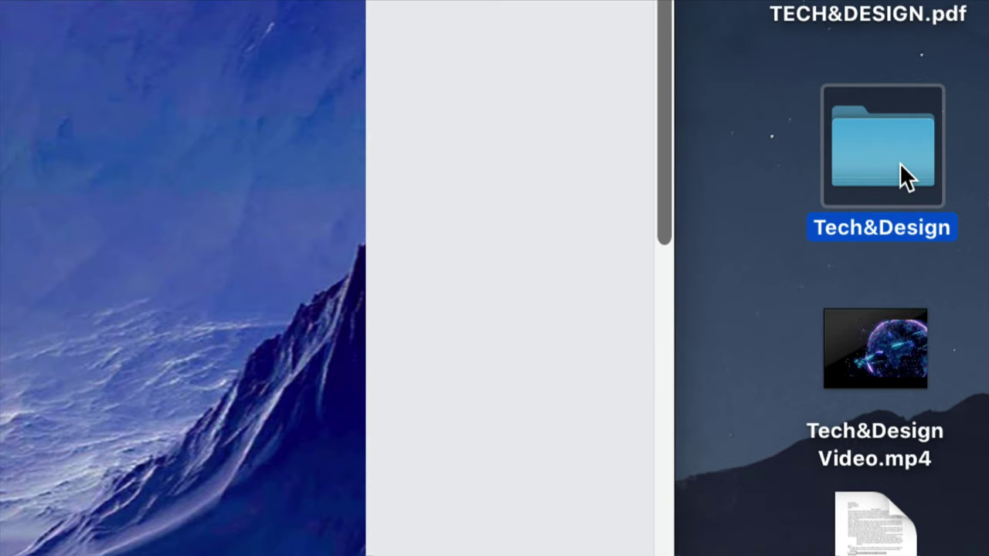
right_click(887, 157)
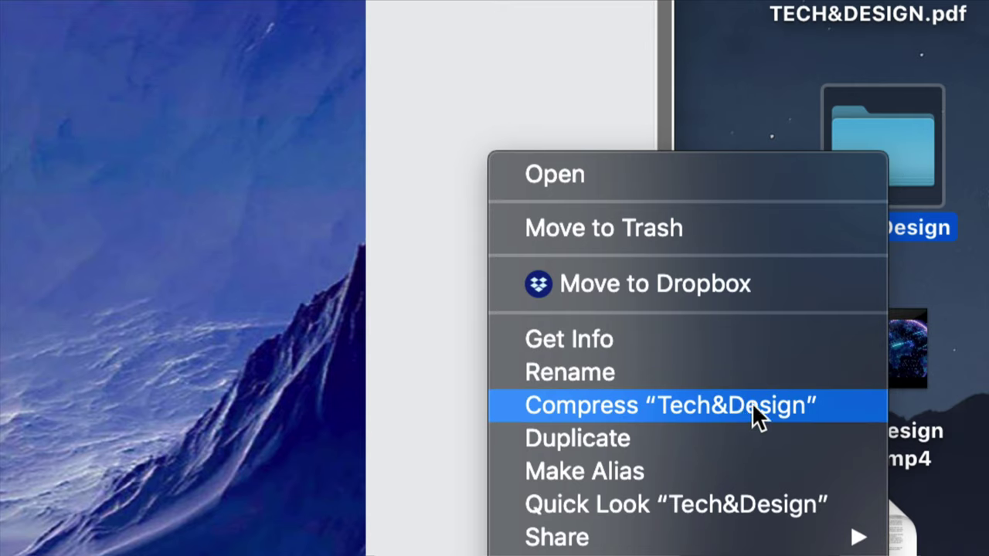
left_click(630, 403)
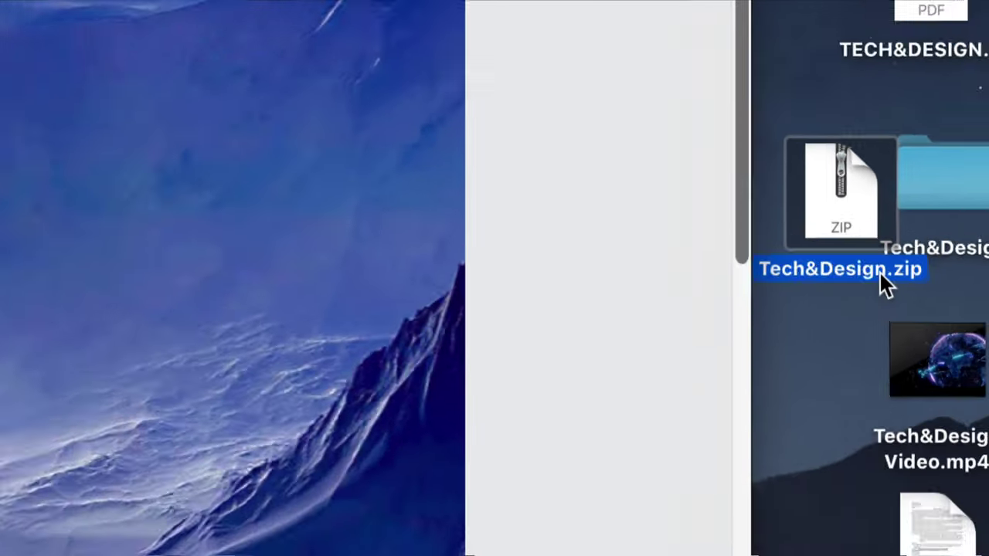
Send the Tech&Design.zip archive from the desktop as an attachment in the open chat.
left_click_drag(888, 292, 626, 410)
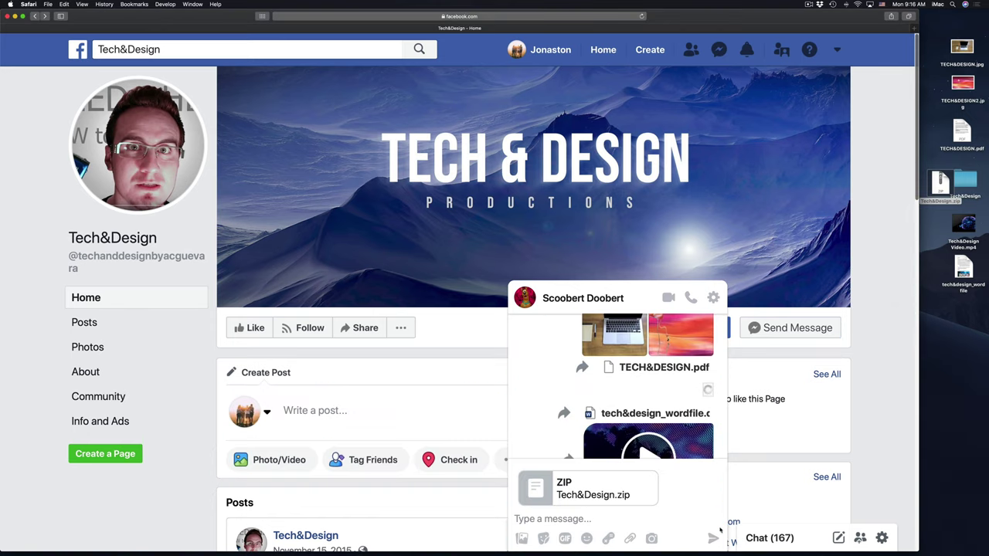
left_click(713, 538)
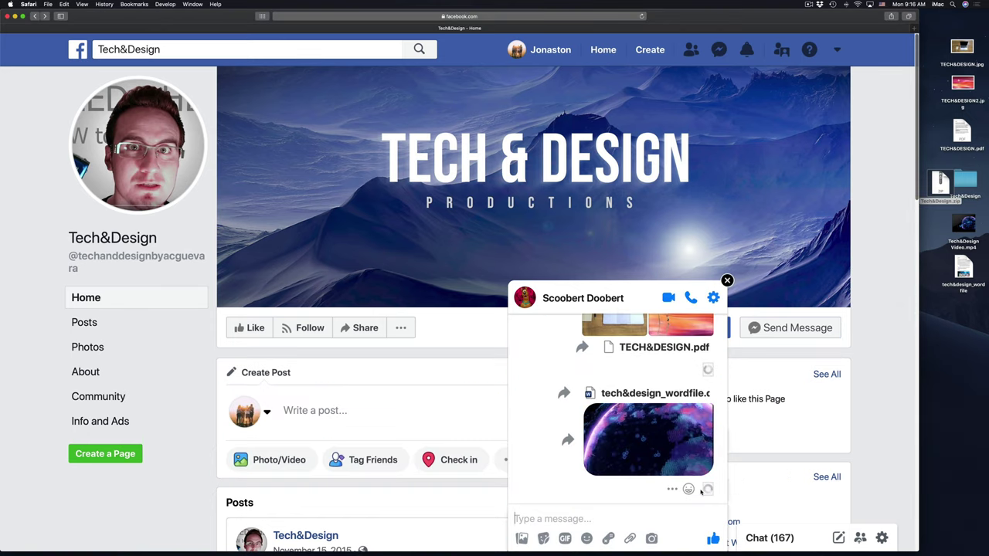
scroll(701, 487, "down", 1)
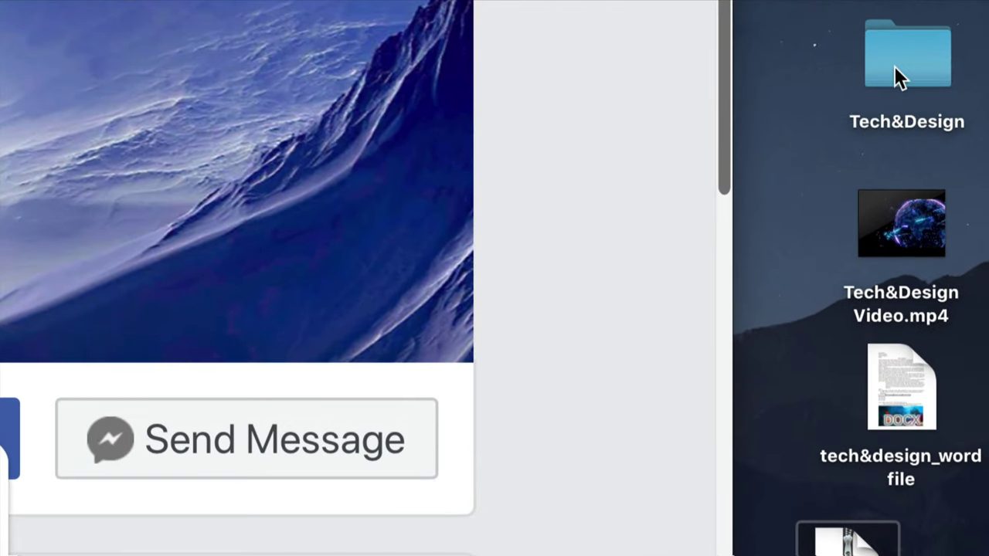
right_click(962, 184)
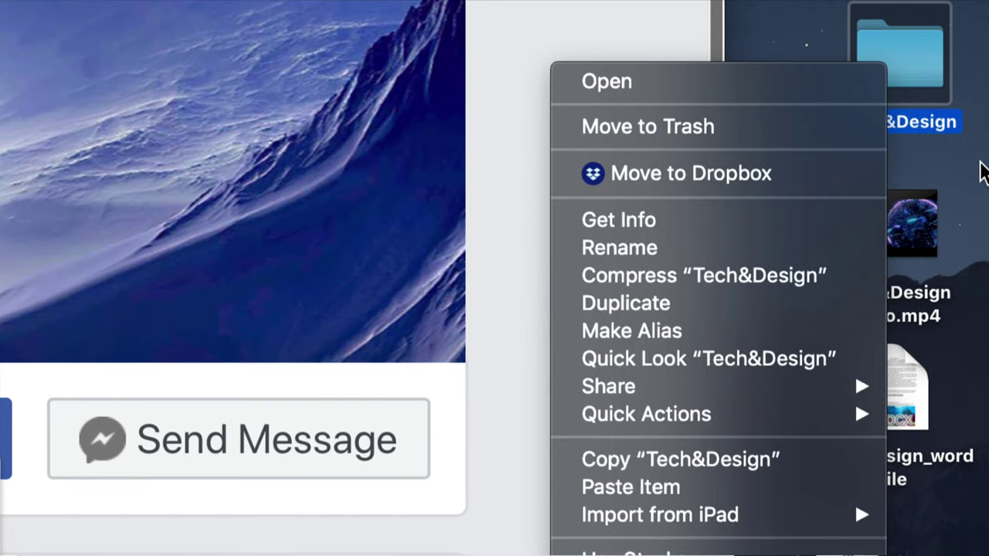
left_click(970, 188)
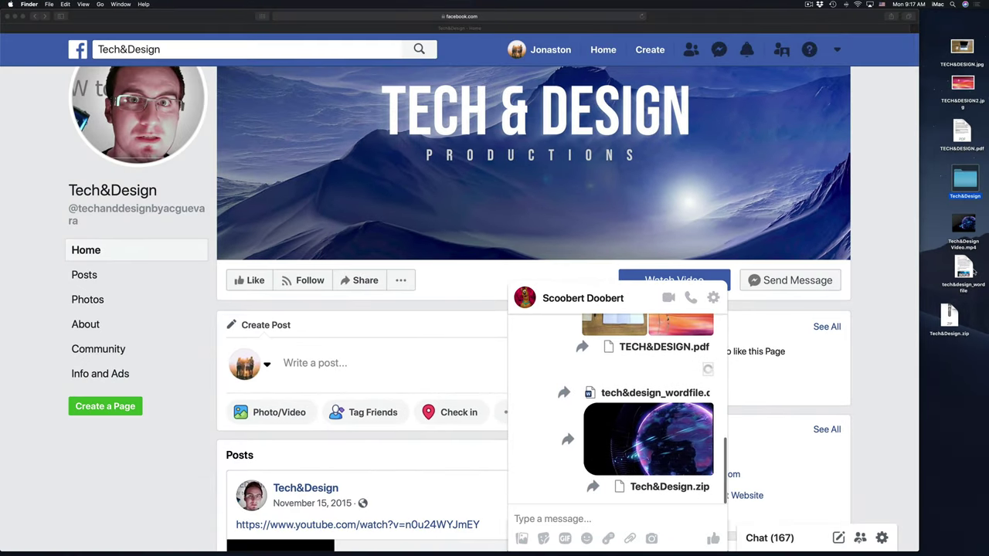
Send the tech&design_word file document from the desktop in the open chat once more.
left_click_drag(930, 302, 684, 483)
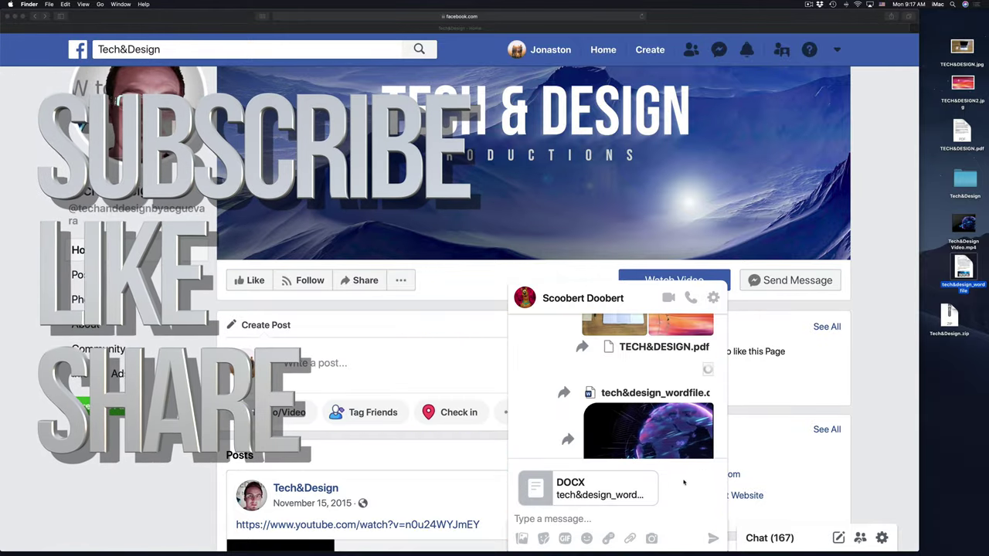
left_click(712, 538)
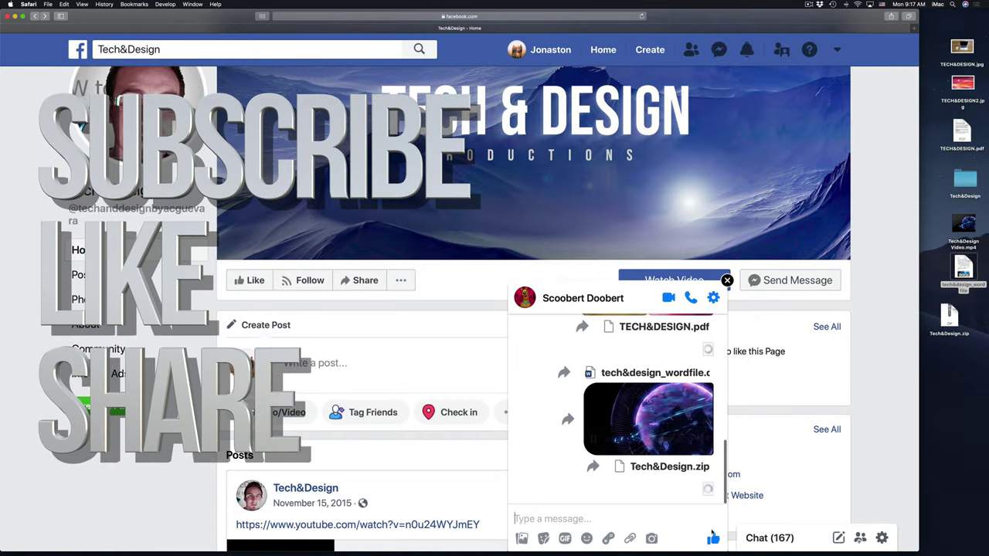